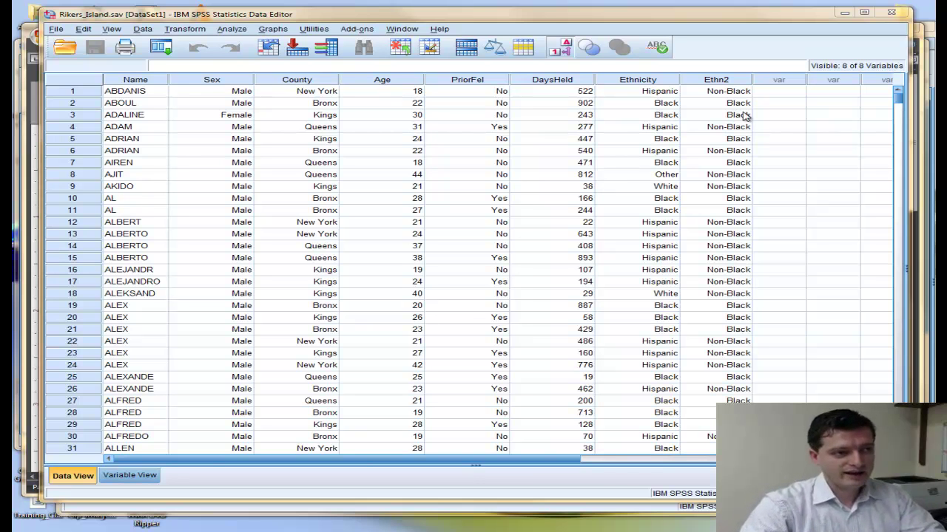
Select the Ethn2 column and show the underlying numeric codes in the data instead of the value labels.
left_click(727, 80)
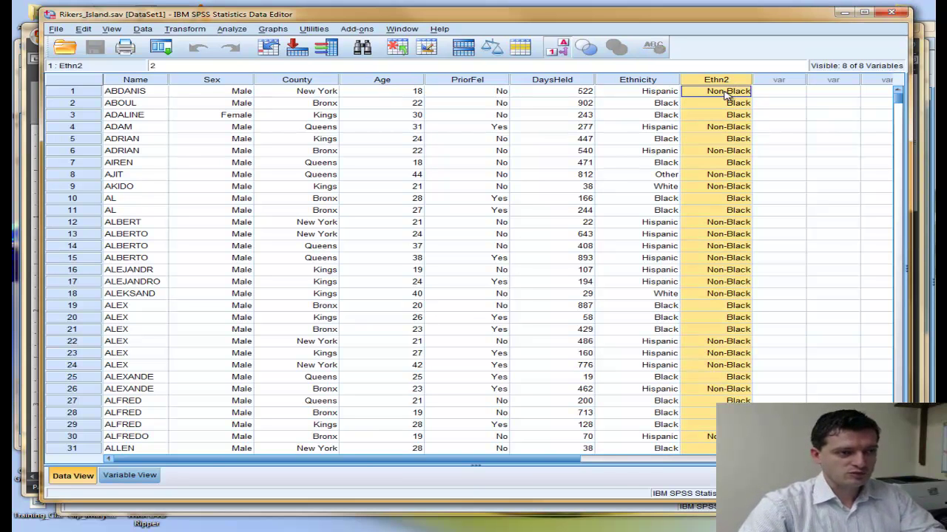
left_click(563, 48)
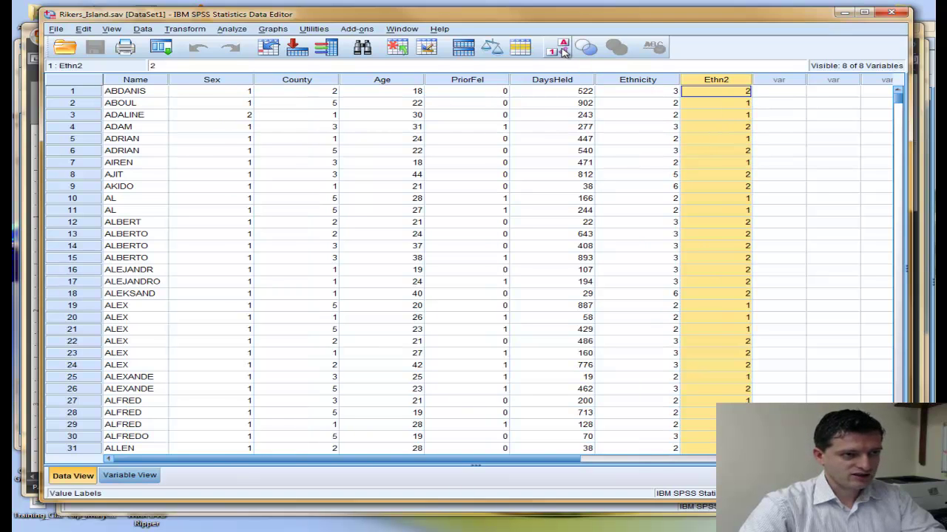
left_click(563, 48)
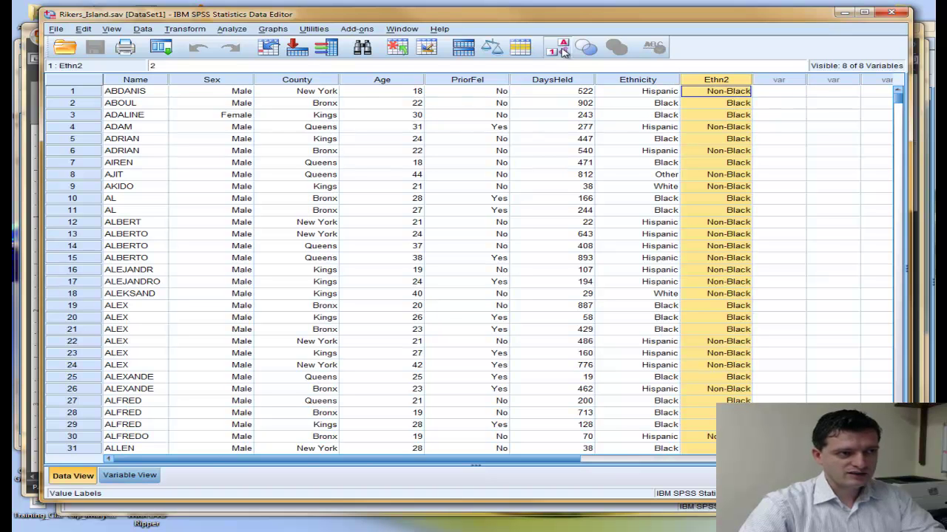
left_click(562, 48)
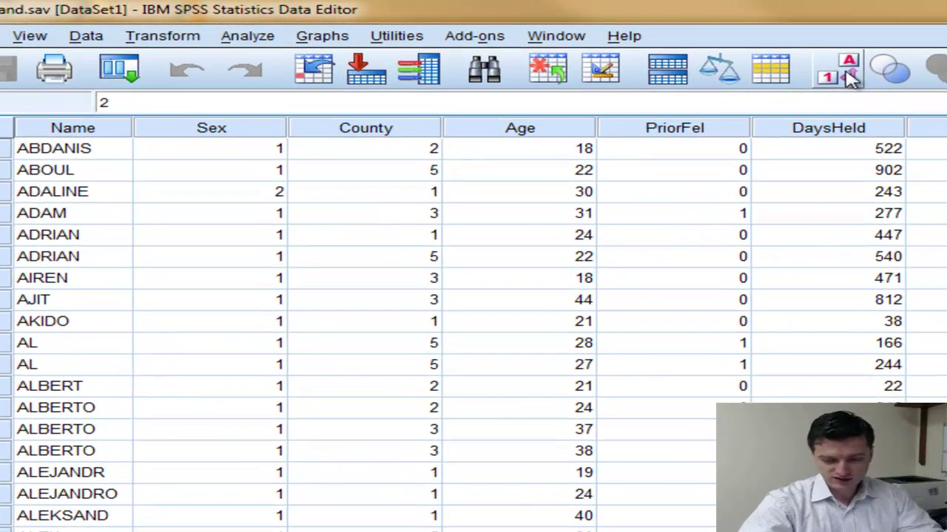
Set up an Independent-Samples T Test with DaysHeld as the test variable and Ethn2 as the grouping variable.
left_click(246, 37)
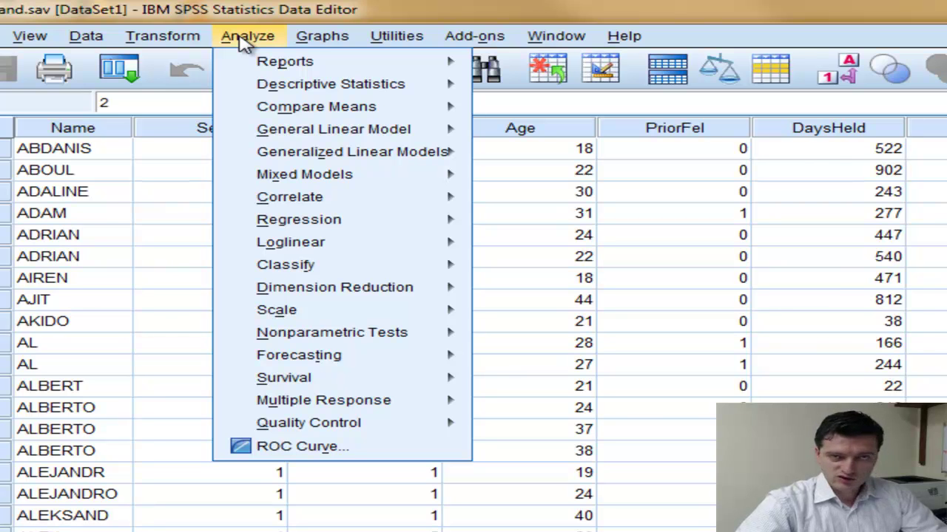
mouse_move(266, 111)
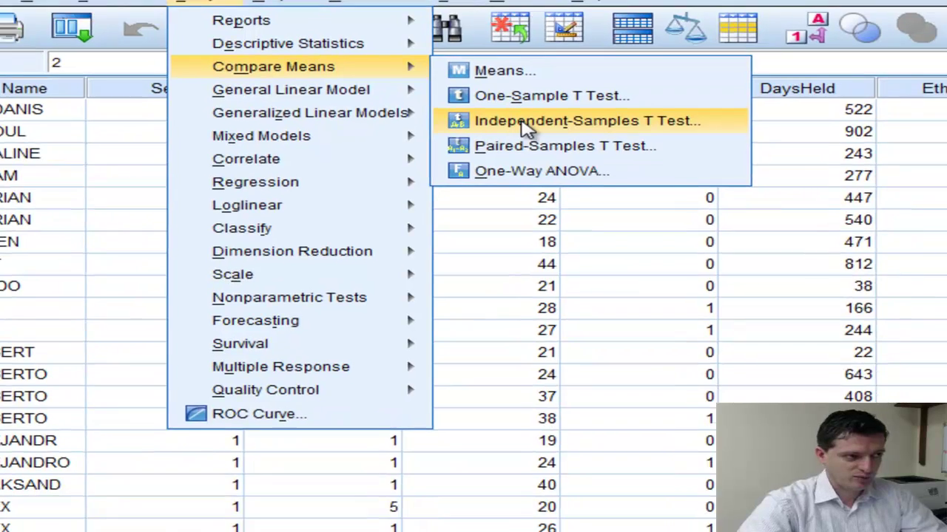
left_click(562, 162)
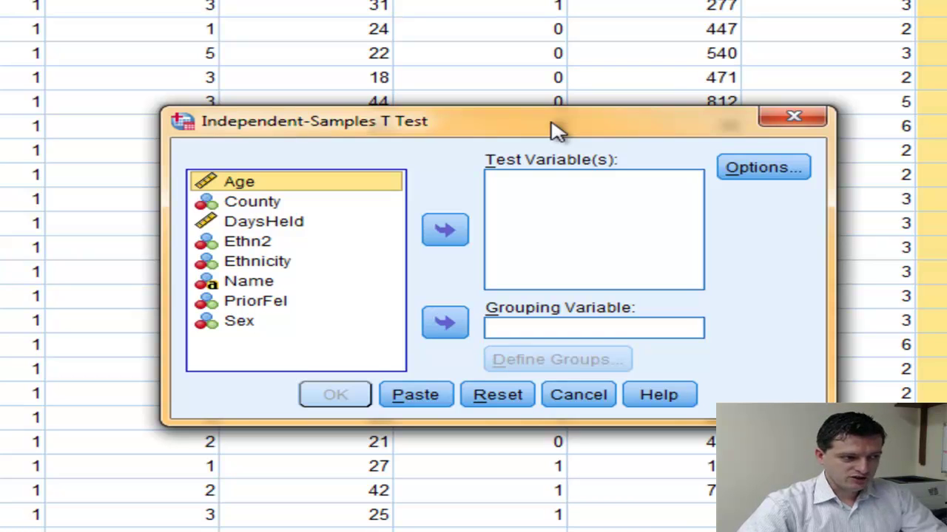
left_click(277, 227)
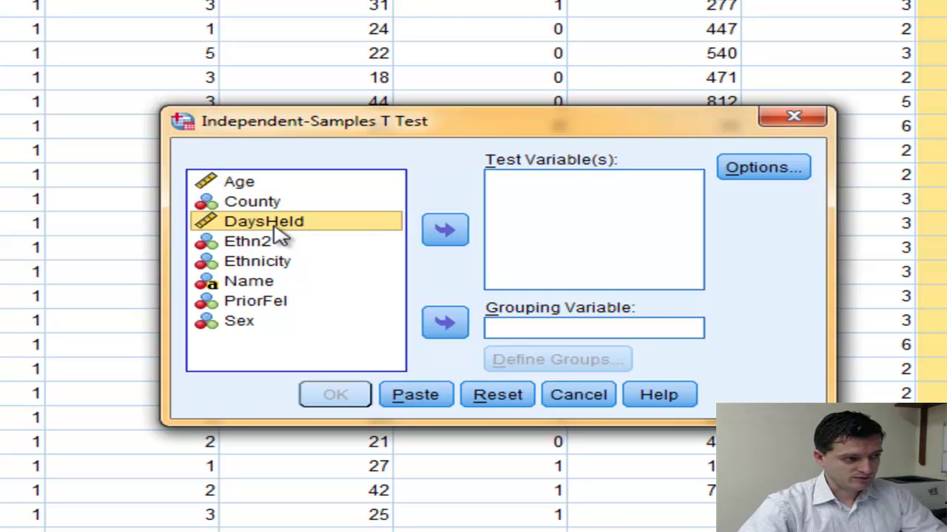
left_click(445, 231)
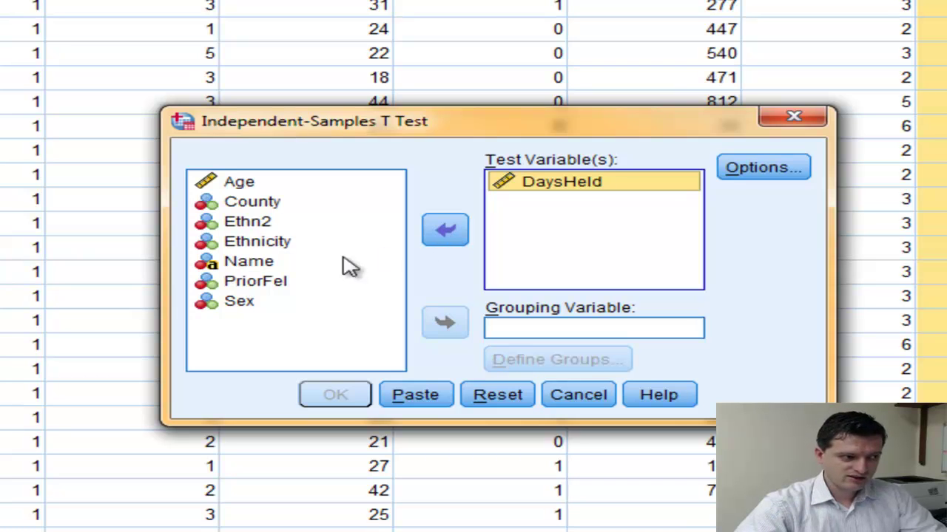
left_click(252, 231)
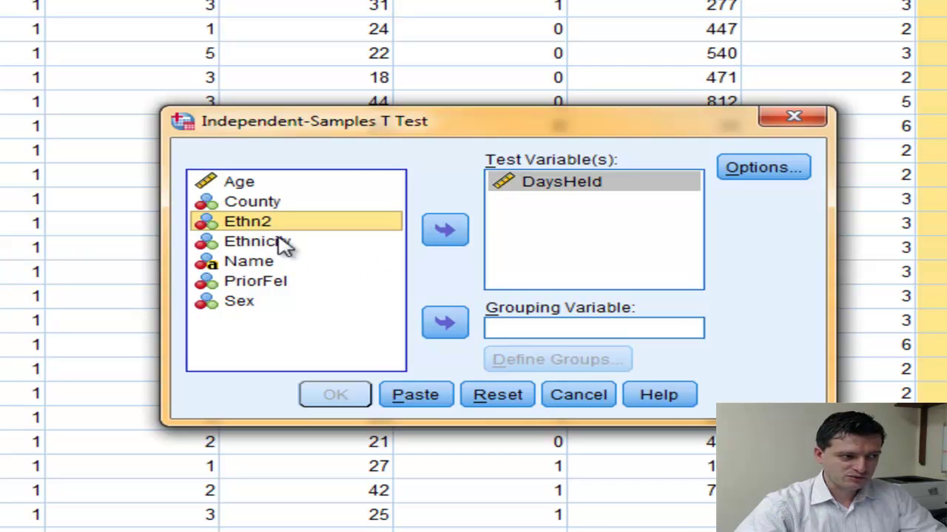
left_click(444, 326)
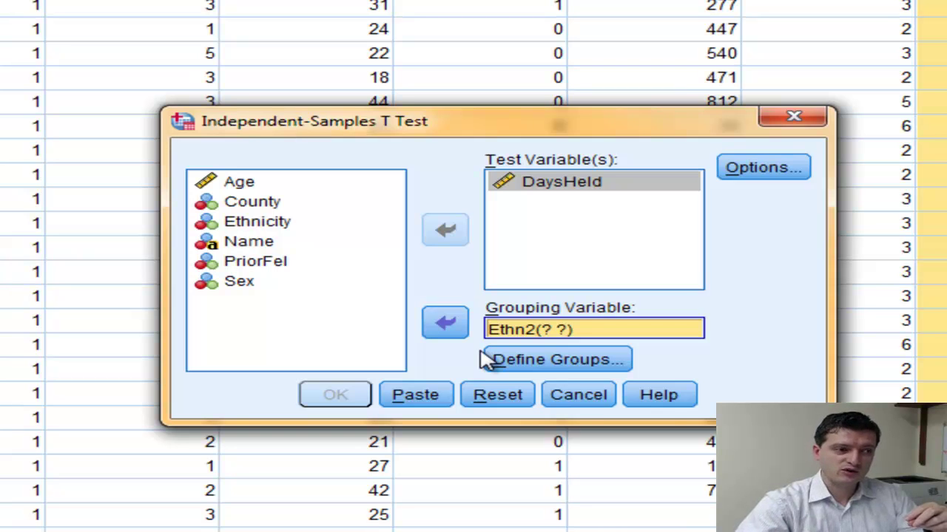
Define the Ethn2 groups by specified values, with Group 1 as 1 and Group 2 as 2.
left_click(531, 372)
left_click(541, 237)
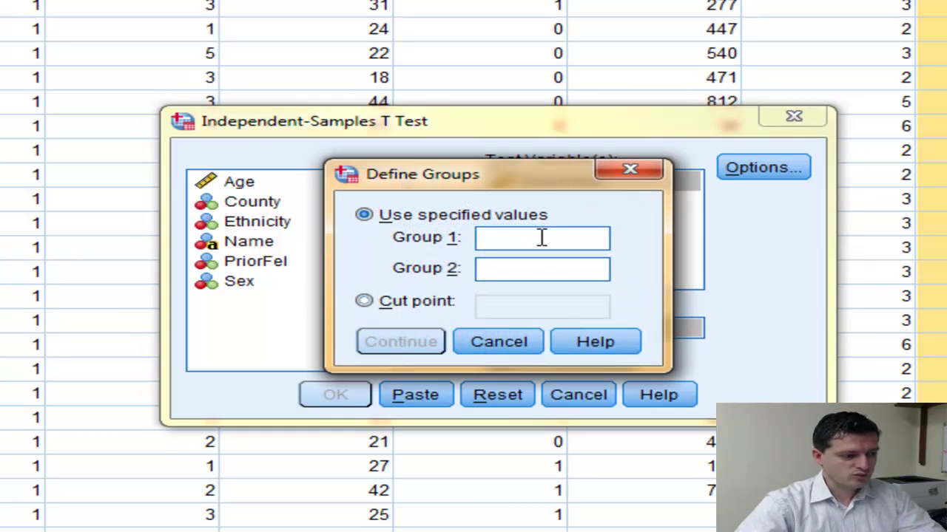
type("1")
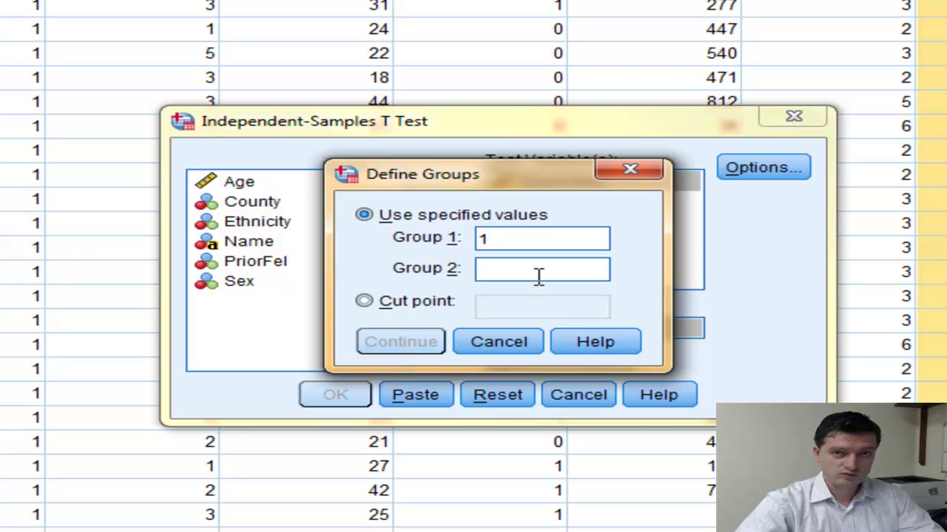
left_click(539, 271)
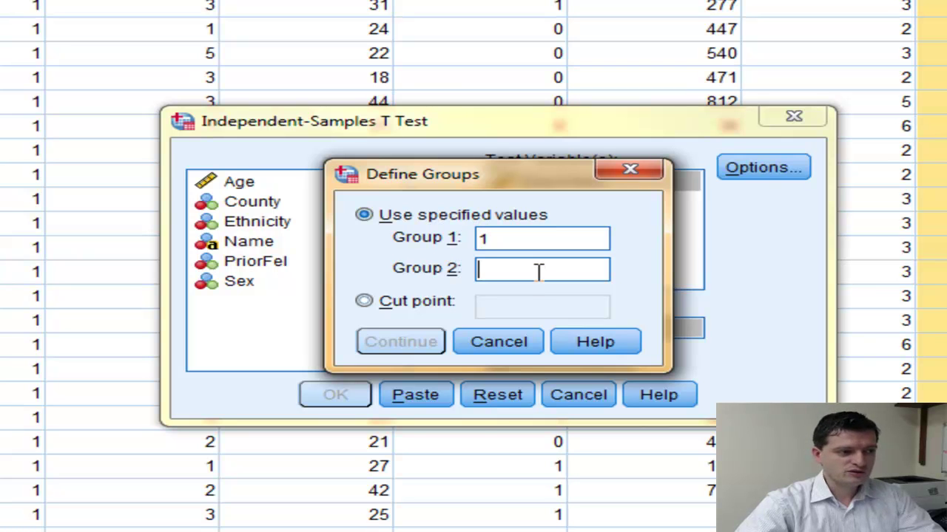
type("2")
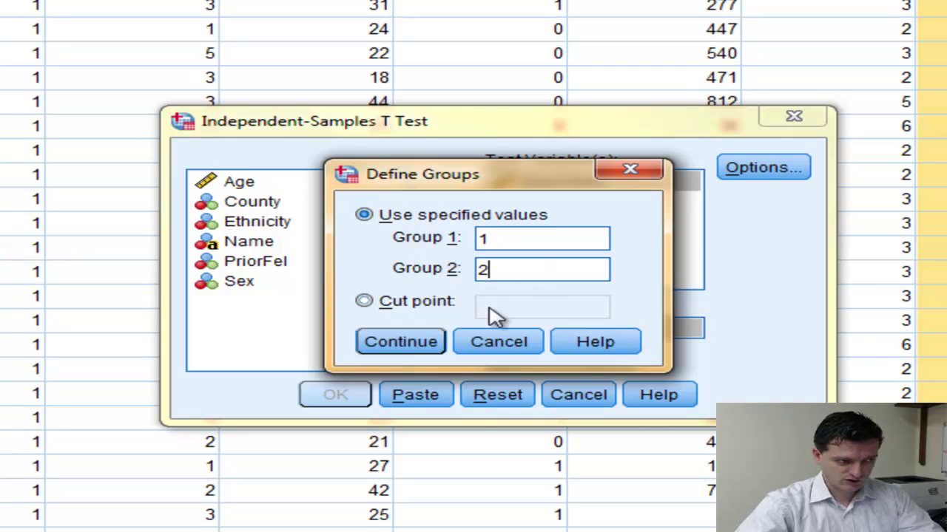
left_click(393, 342)
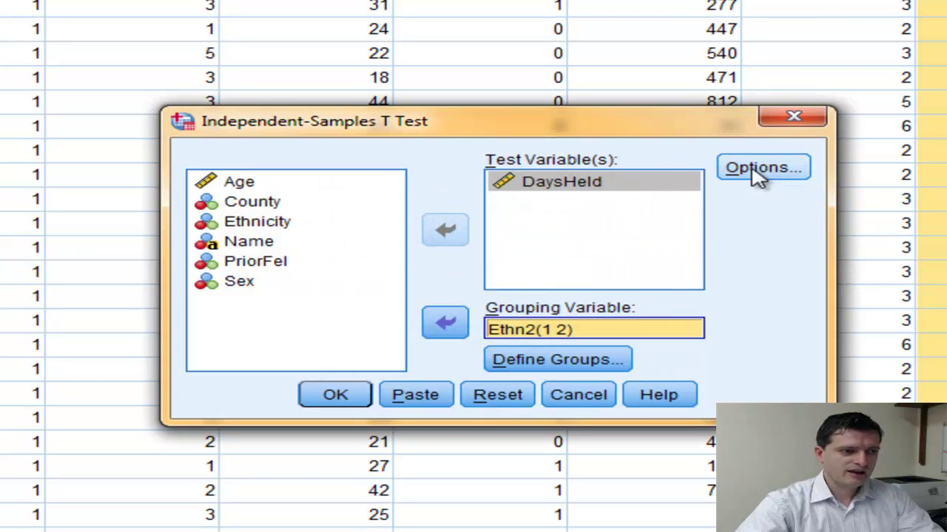
Keep the confidence interval at 95% with cases excluded analysis by analysis, and run the independent-samples test.
left_click(756, 173)
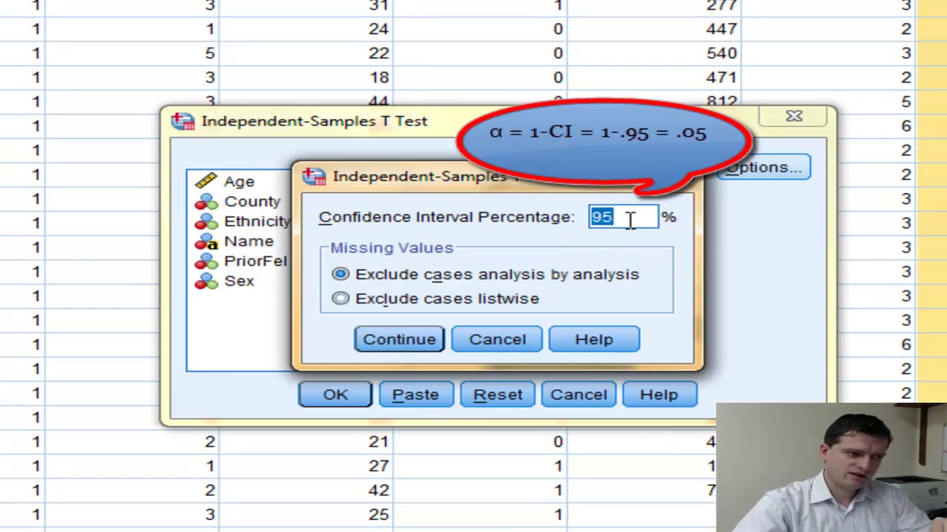
left_click(394, 347)
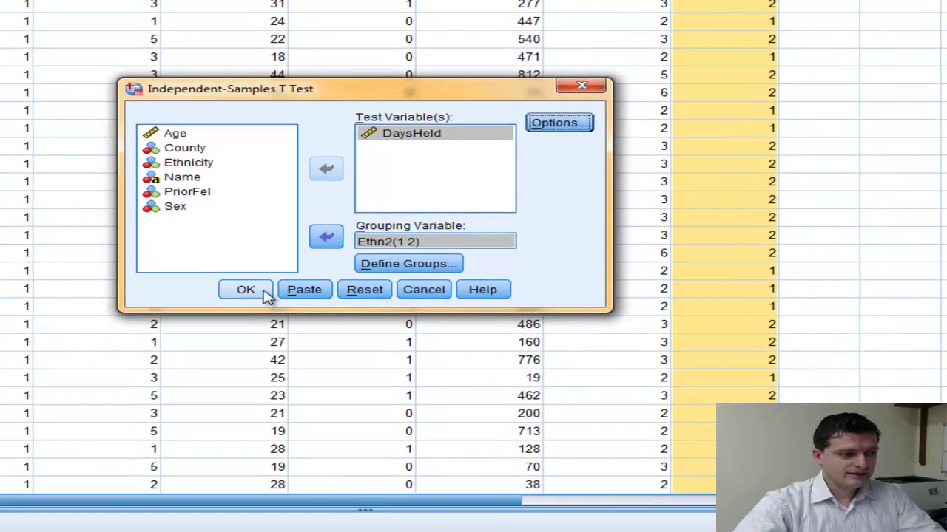
left_click(345, 398)
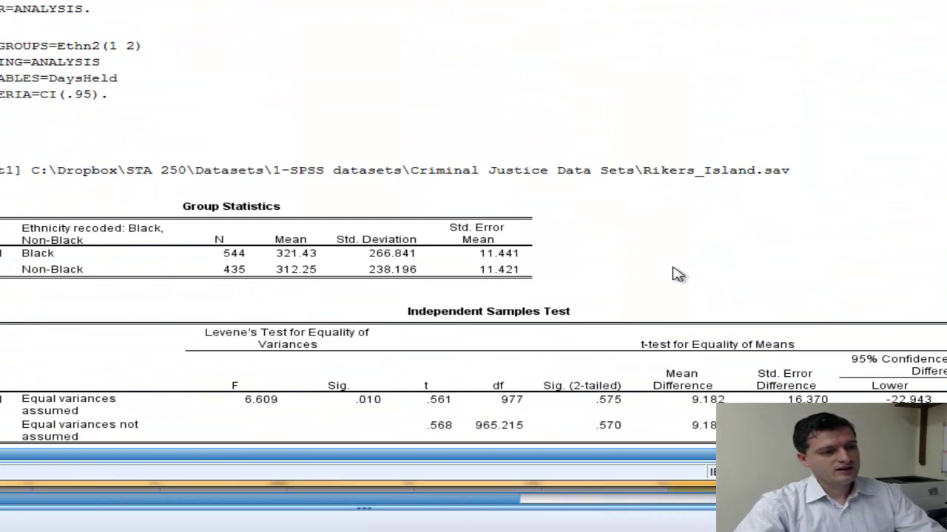
Examine the Group Statistics table in the T-Test output, comparing N and mean DaysHeld for the two ethnicity groups.
scroll(473, 222, "down", 2)
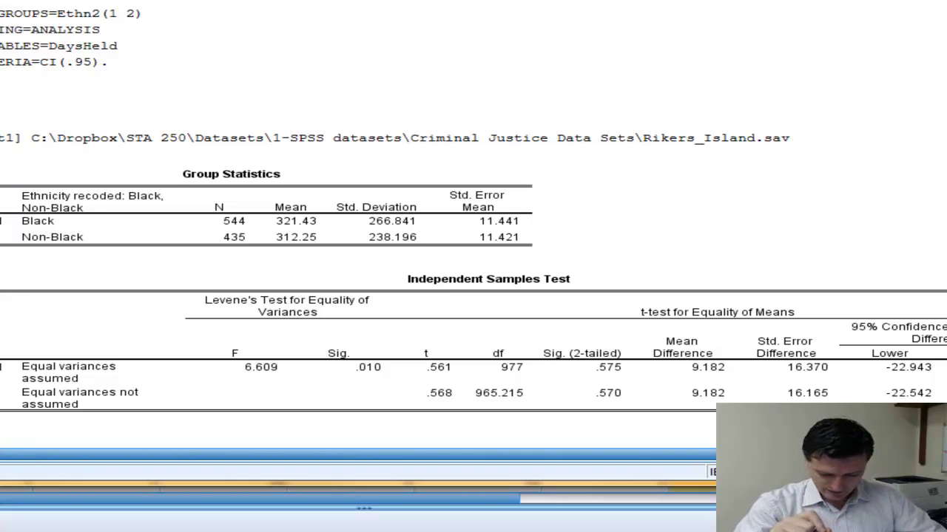
left_click(352, 236)
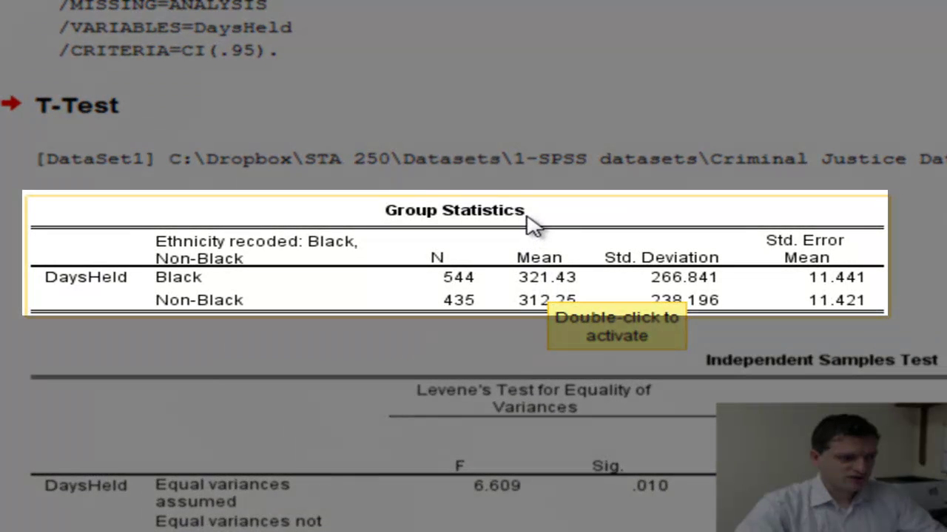
left_click(518, 358)
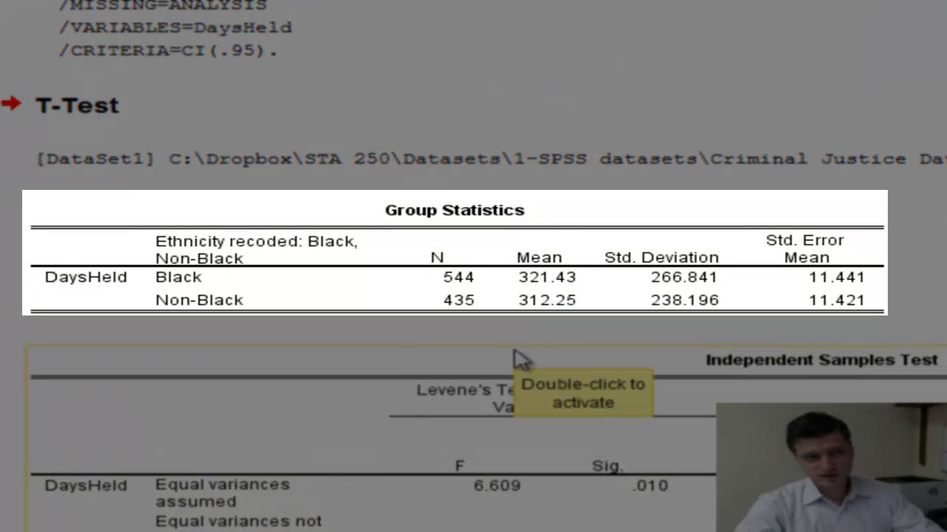
left_click(545, 297)
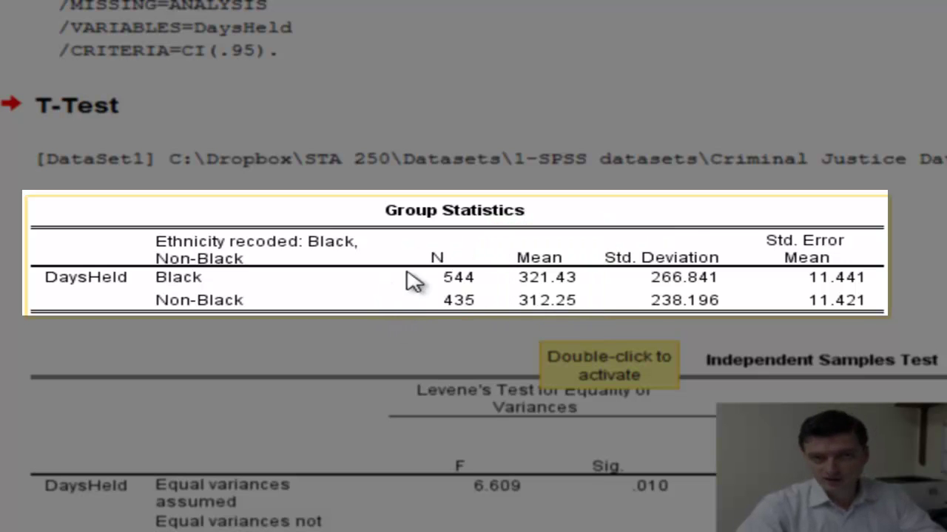
left_click(377, 338)
left_click(460, 302)
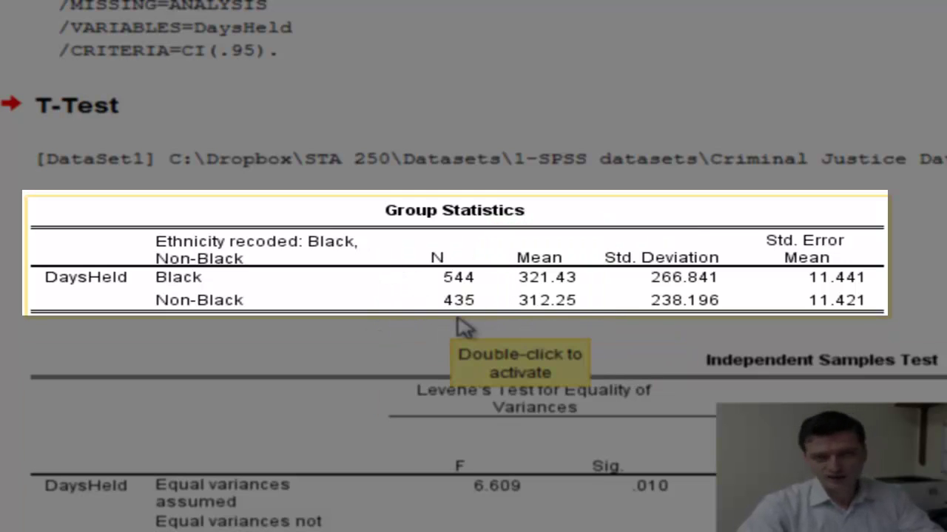
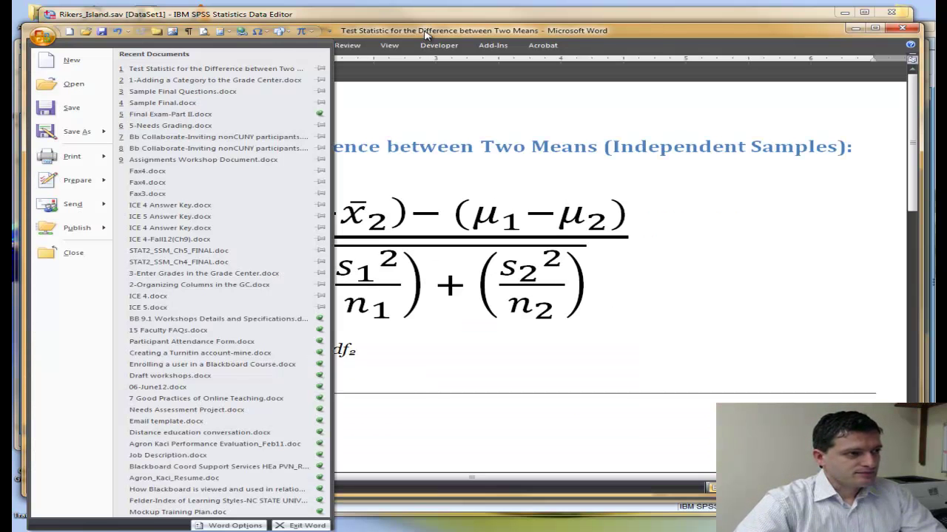
Leave the Word formula document and switch to the UCR_Index_Crimes_08-09-Pair-ttest.sav dataset in SPSS.
left_click(816, 37)
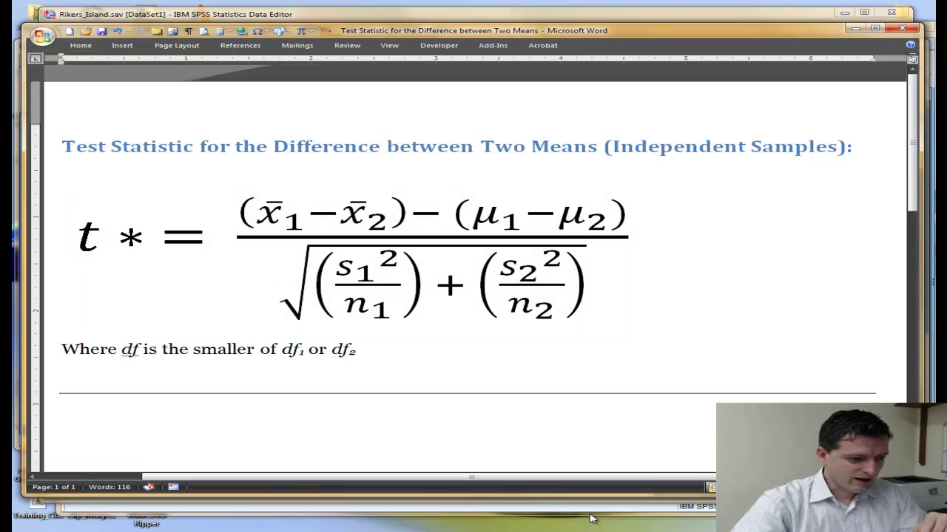
mouse_move(591, 519)
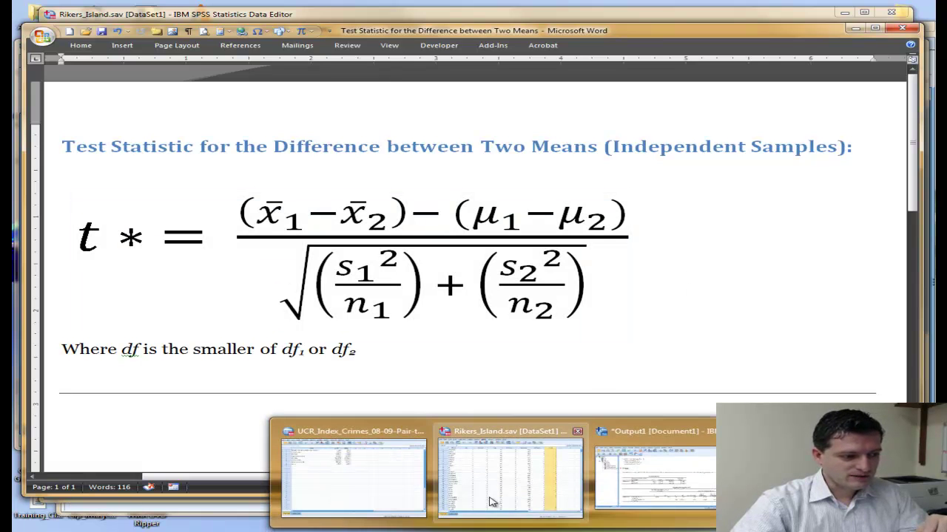
left_click(392, 482)
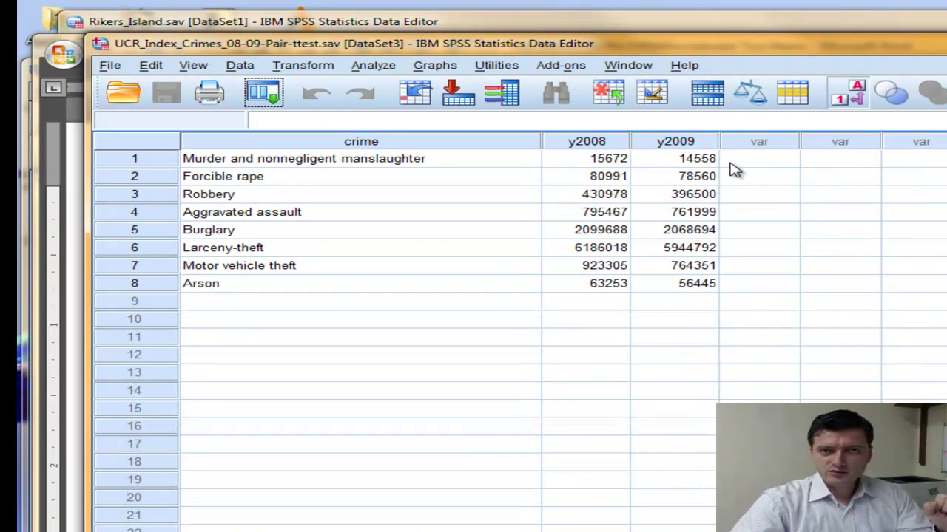
Set up a Paired-Samples T Test with y2008 as Variable1 and y2009 as Variable2 of pair 1.
left_click(381, 67)
mouse_move(440, 127)
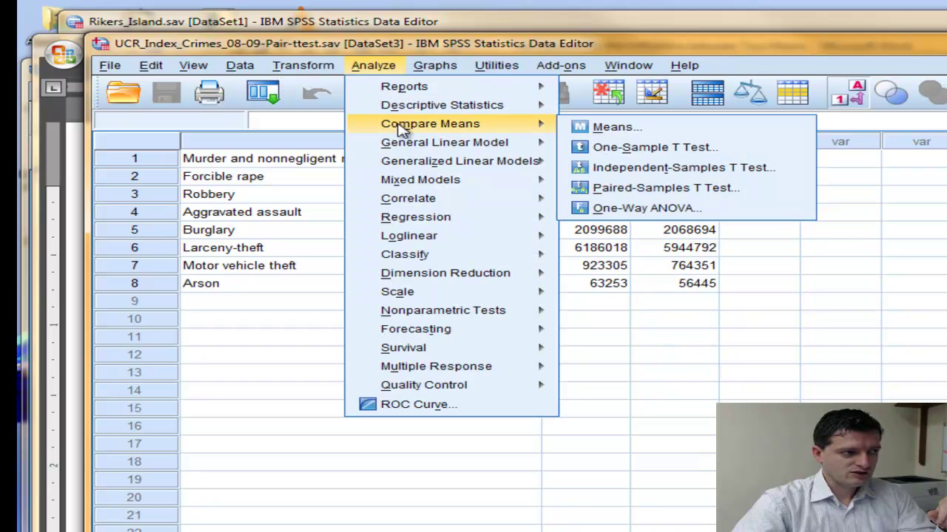
left_click(645, 191)
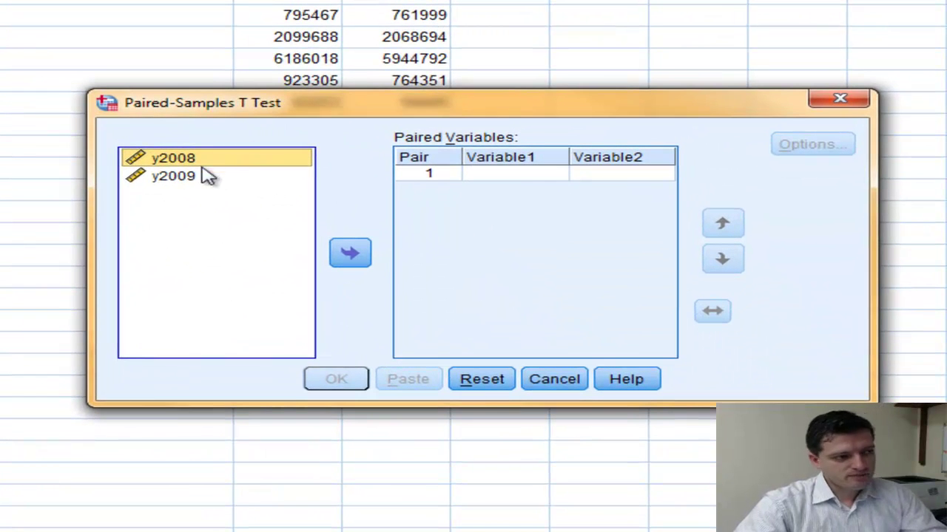
left_click(205, 185, "ctrl")
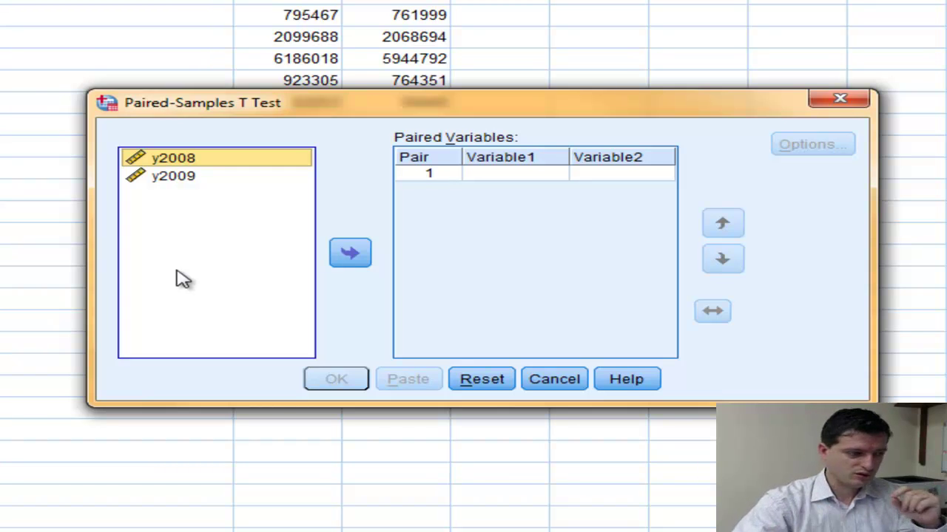
left_click(190, 161)
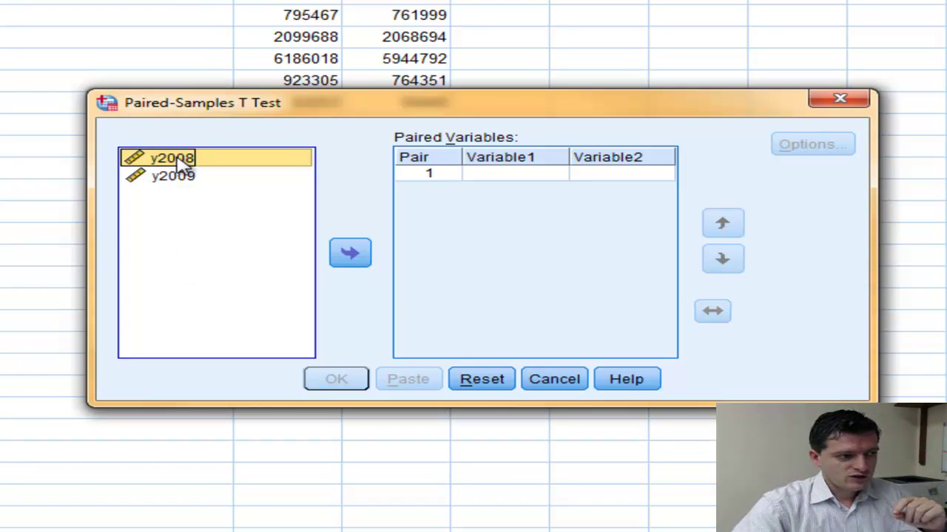
left_click(346, 256)
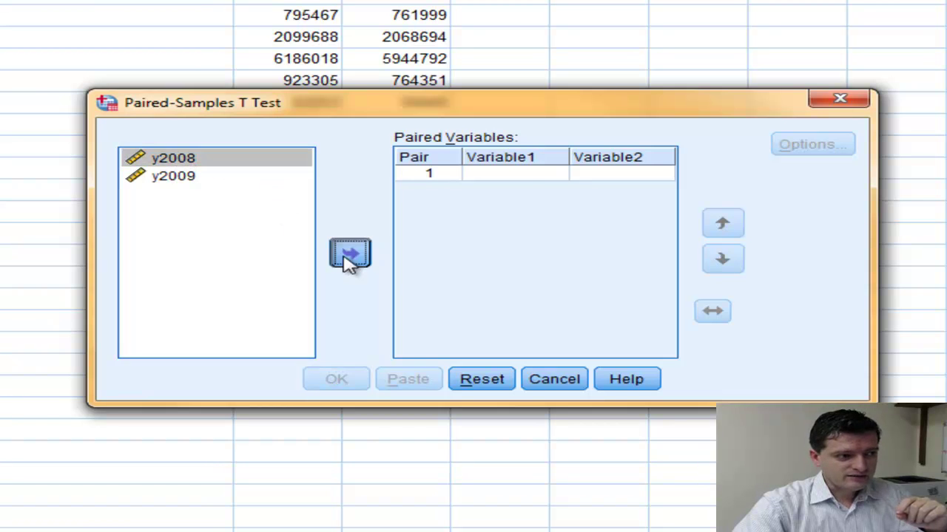
left_click(194, 181)
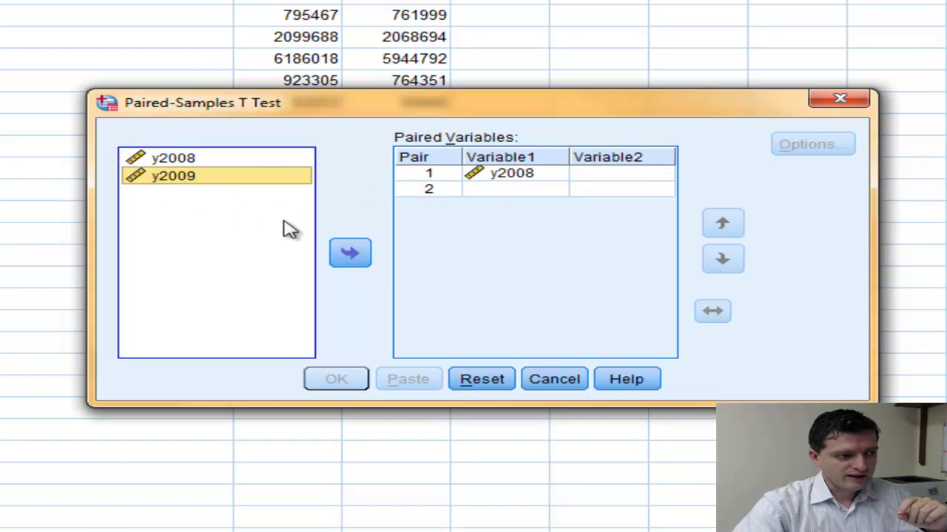
left_click(367, 258)
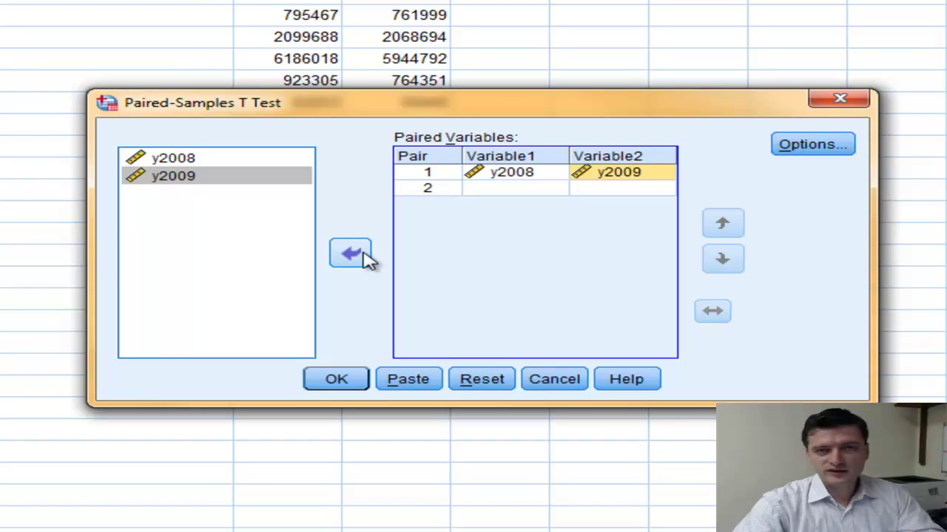
Keep the paired test's confidence interval at 95% with cases excluded analysis by analysis, and run it.
left_click(821, 150)
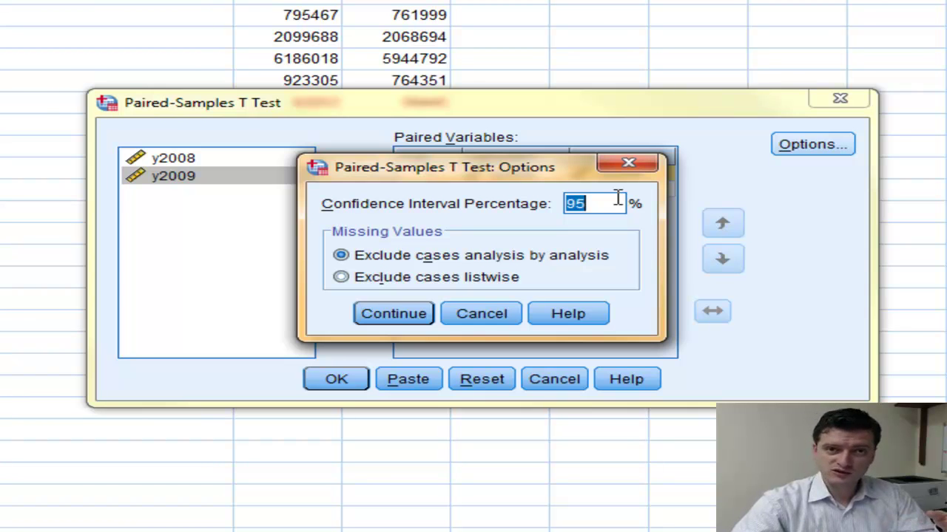
left_click(402, 317)
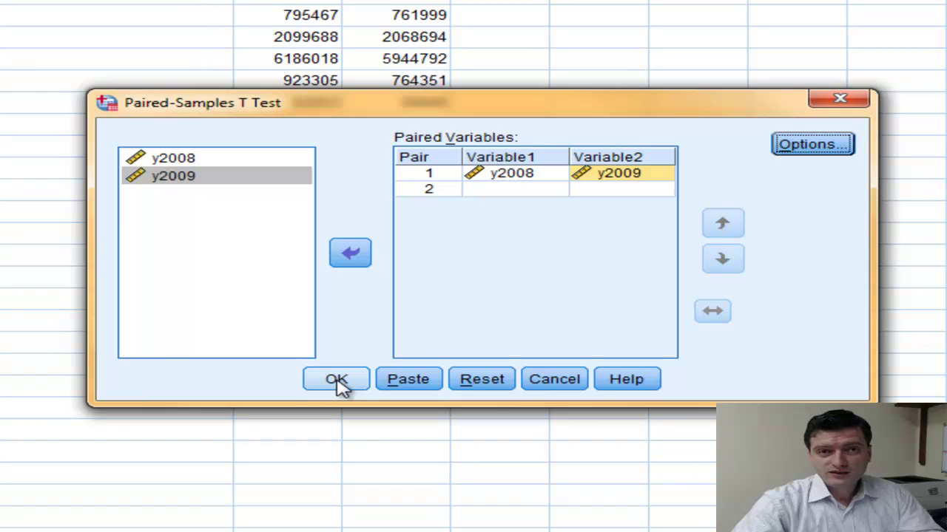
left_click(336, 380)
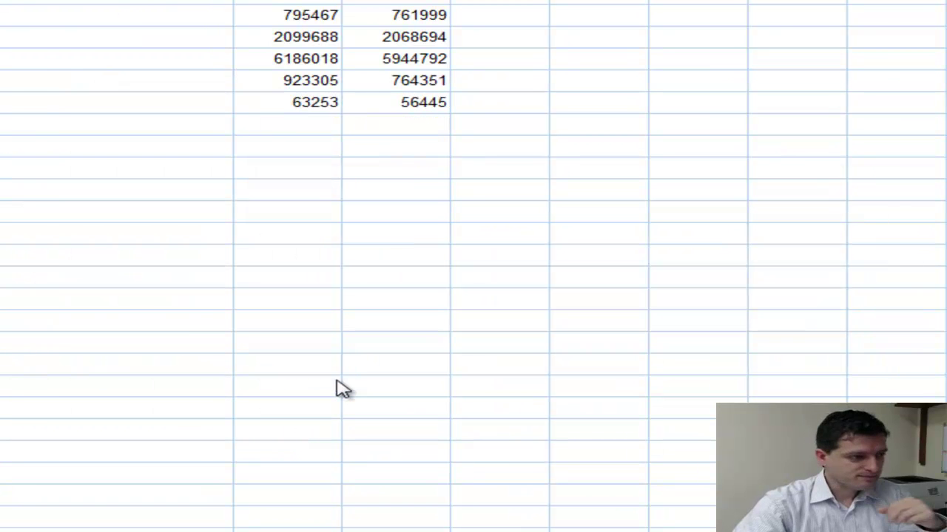